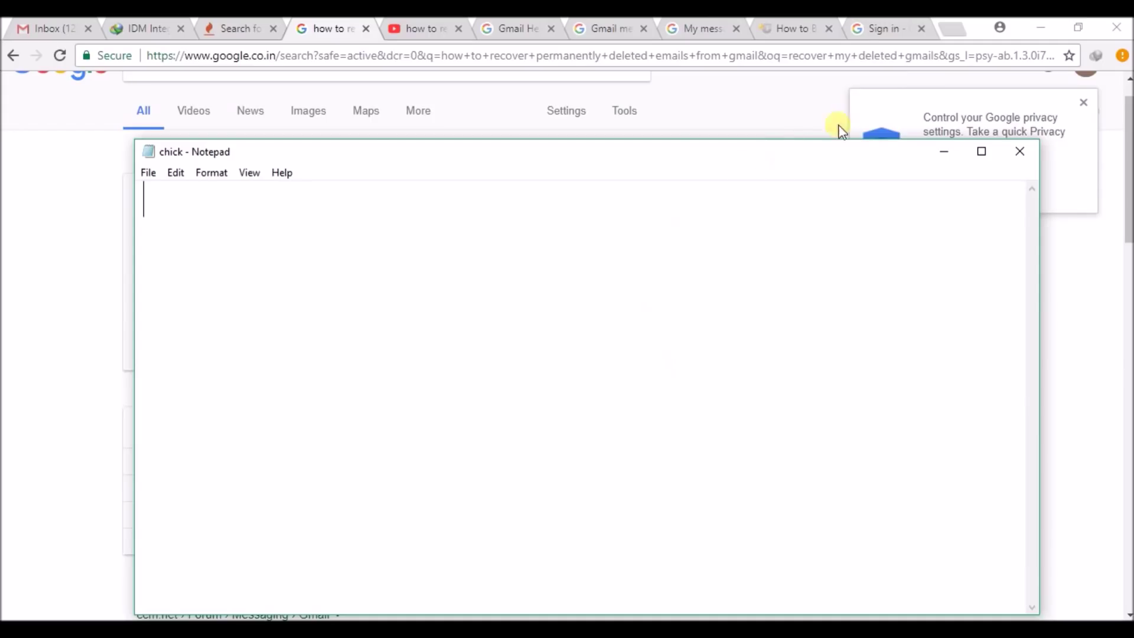
Resize and move the notes window higher up the screen, clear of the results.
drag(822, 142, 861, 376)
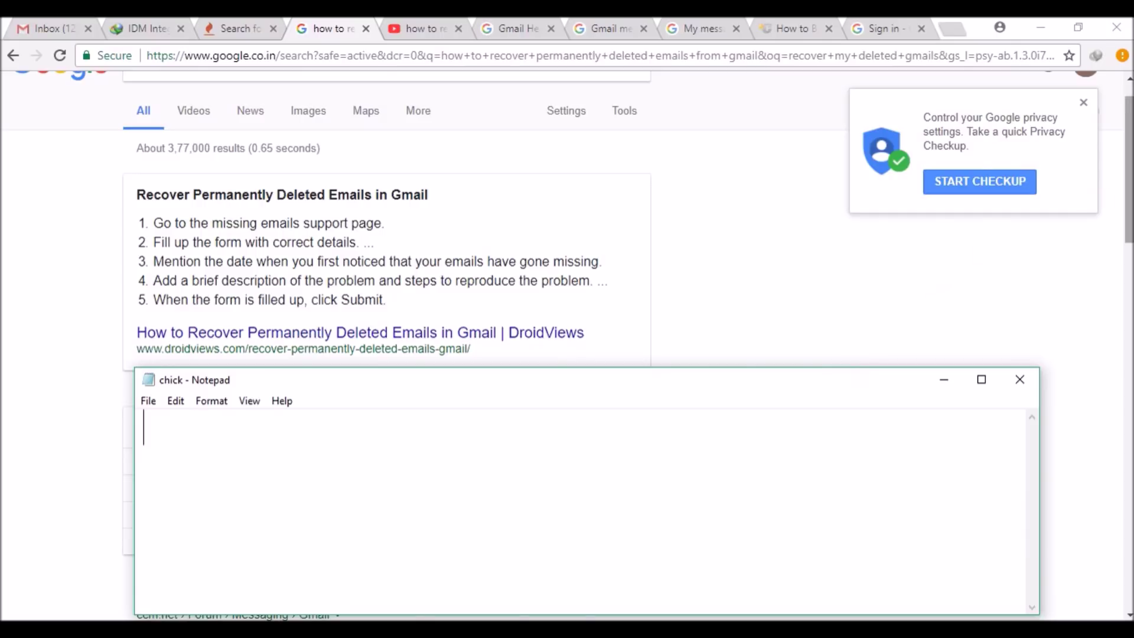
key(alt+Tab)
scroll(567, 346, up, 1)
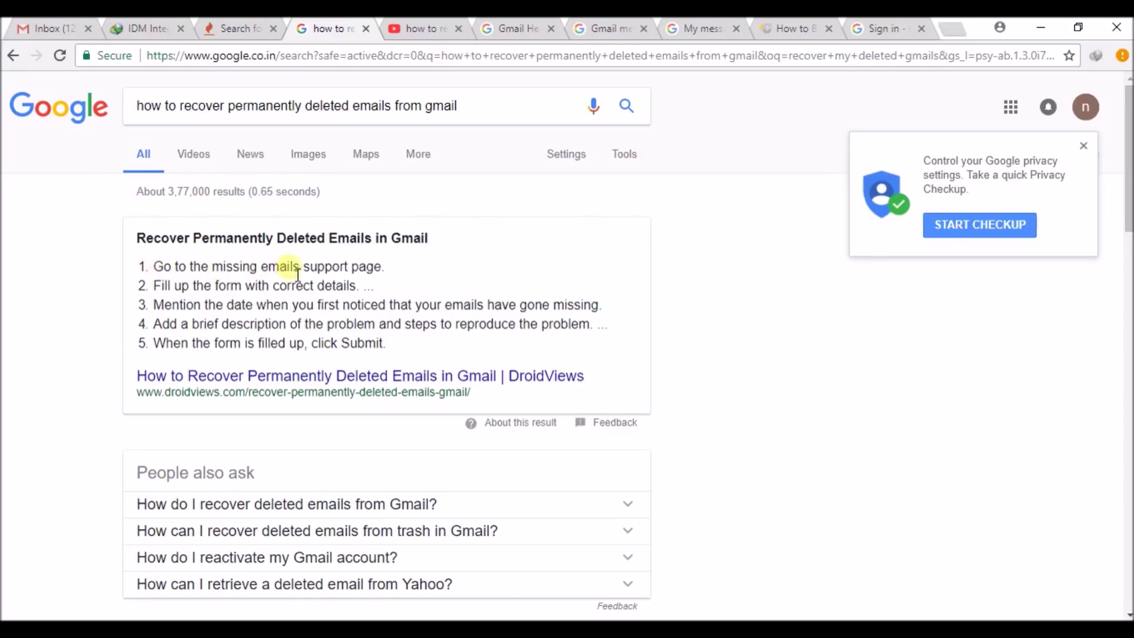
click(788, 627)
drag(557, 378, 557, 317)
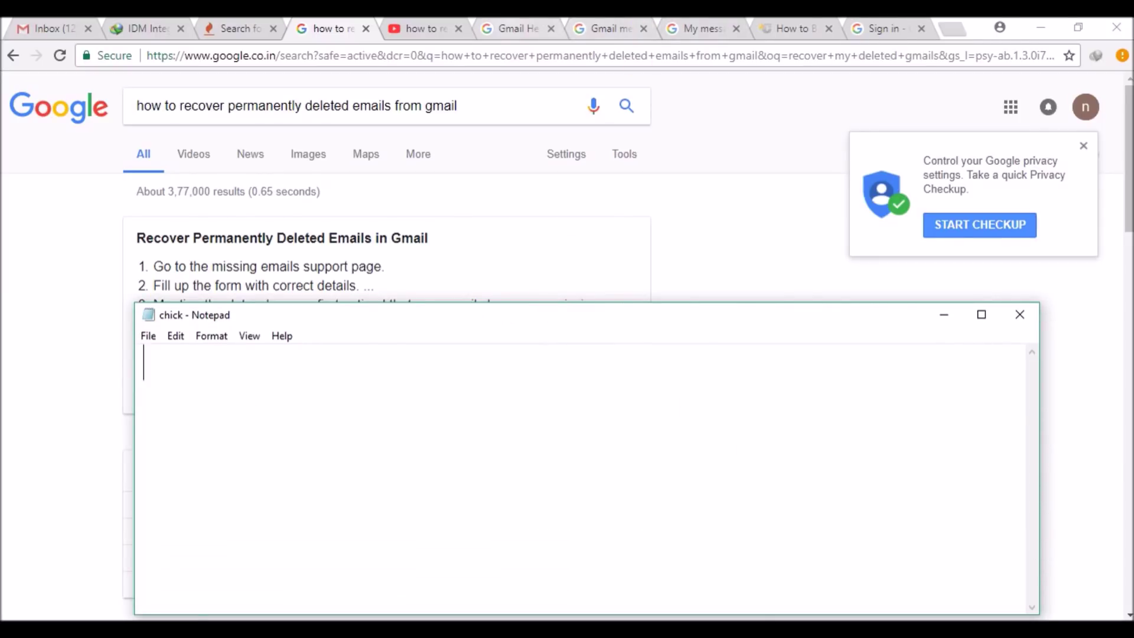
Copy the Gmail Help Center's base web address into the notes.
click(511, 29)
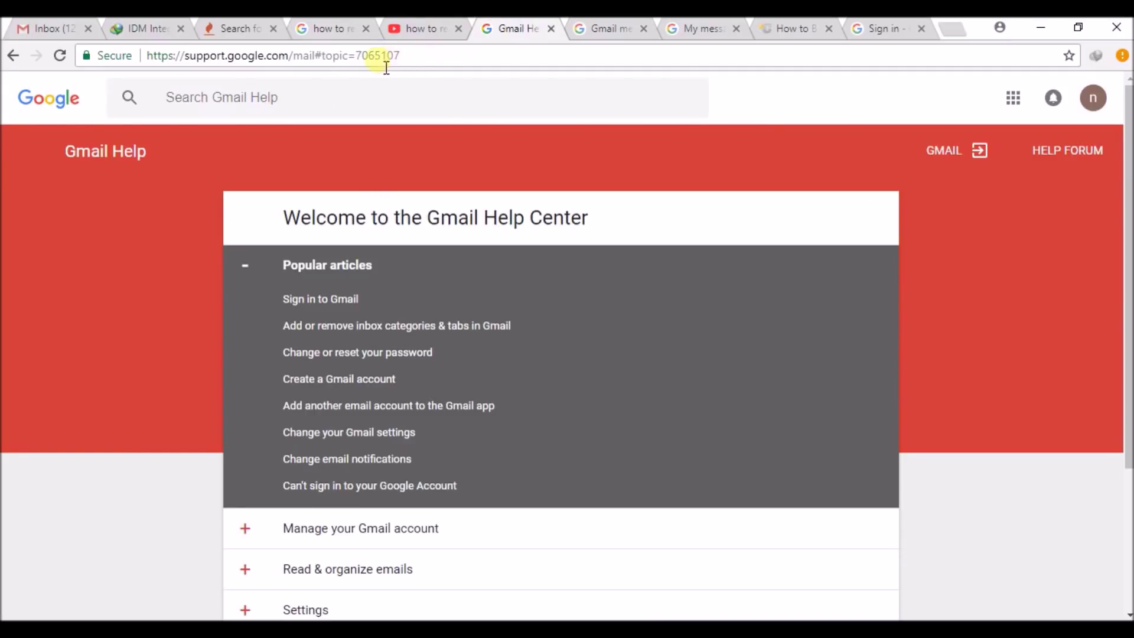
click(605, 28)
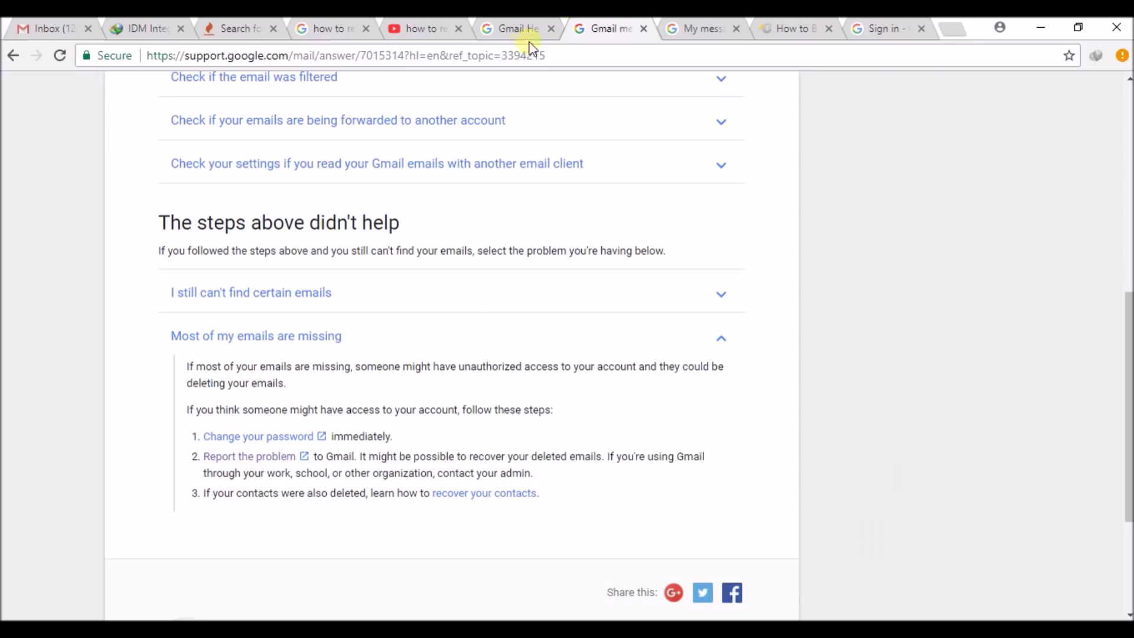
click(510, 29)
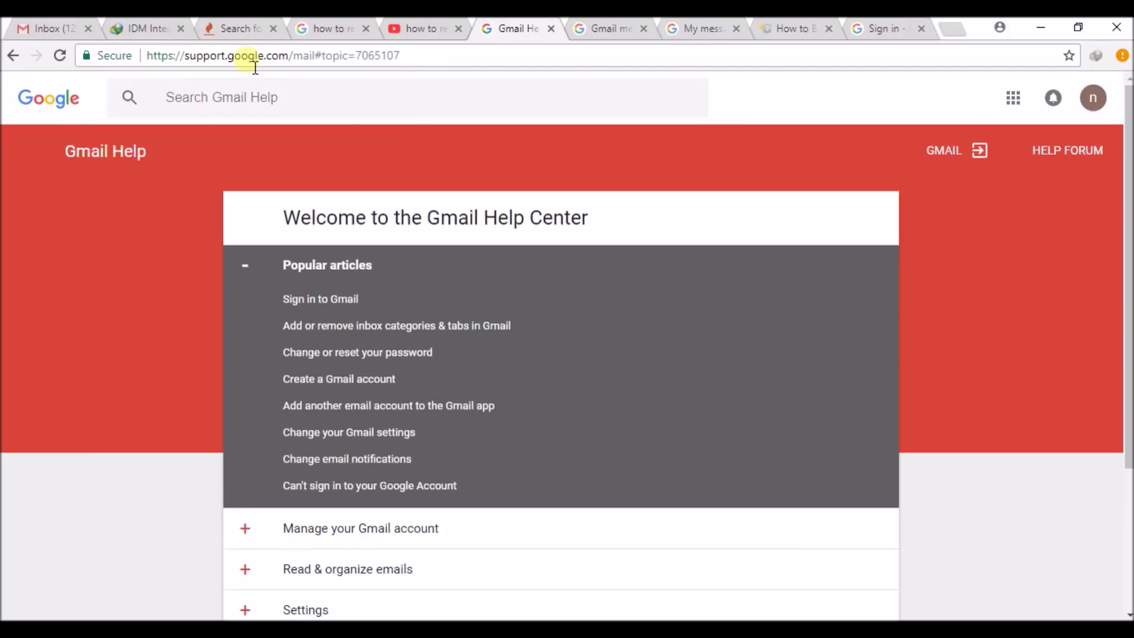
drag(315, 57, 93, 55)
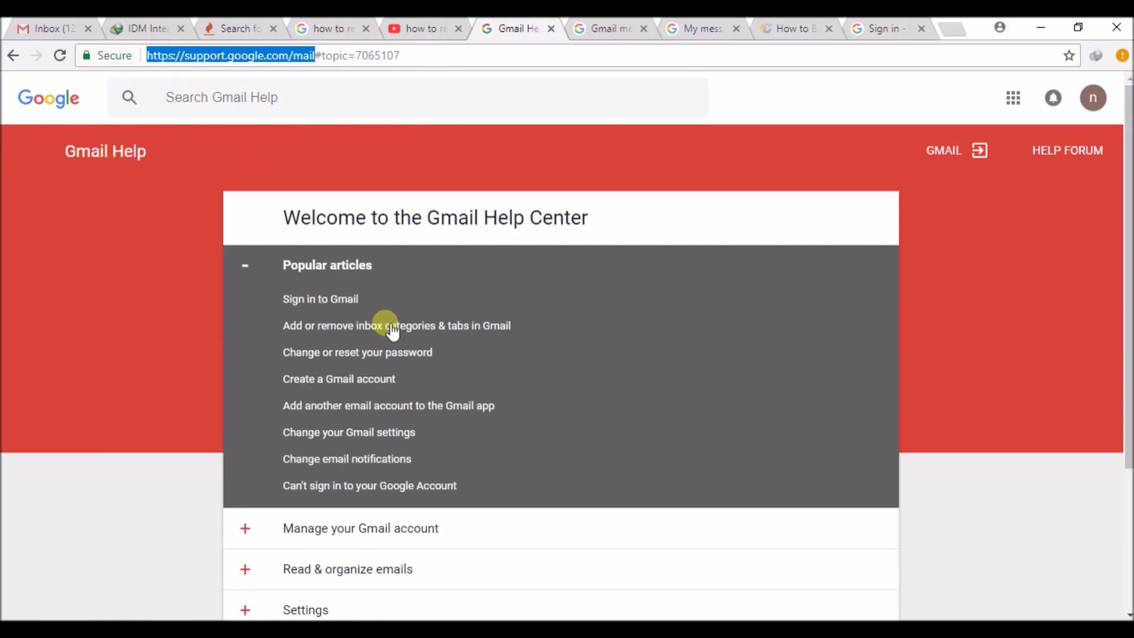
key(ctrl+c)
key(alt+Tab)
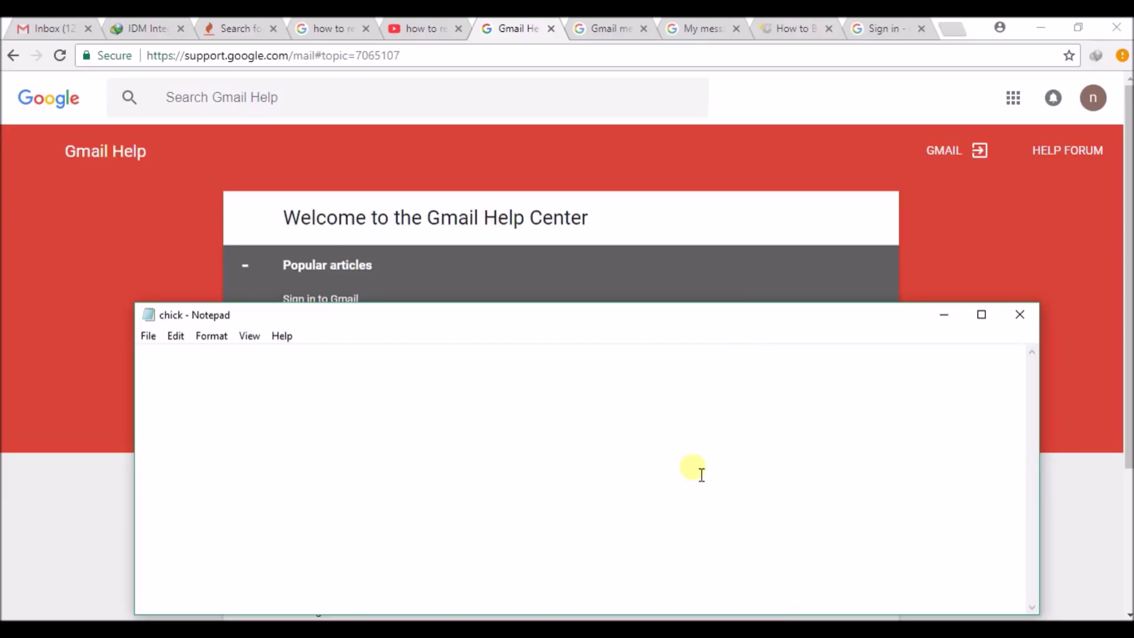
key(ctrl+v)
Back in Gmail Help, scroll down and expand the Fix a problem topic.
key(alt+Tab)
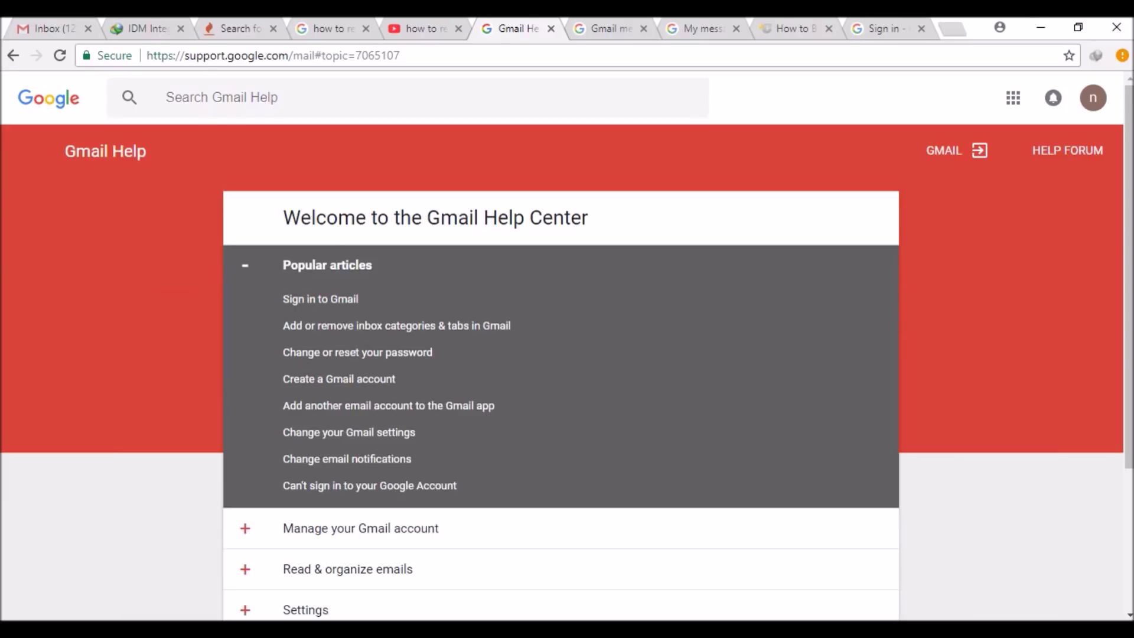
drag(1129, 207, 1128, 347)
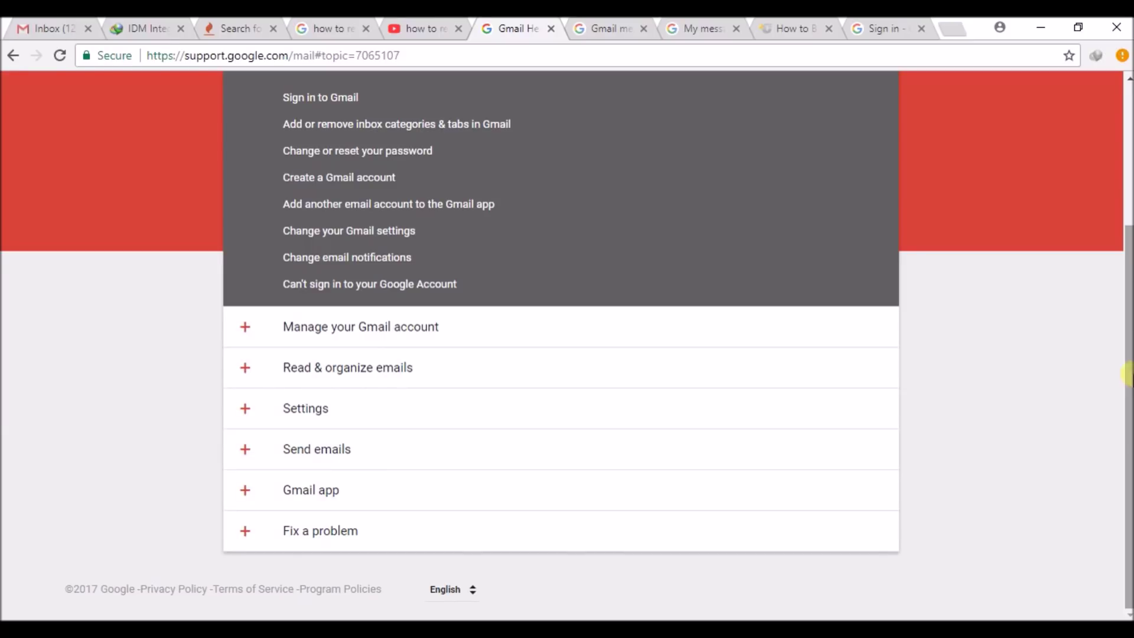
click(268, 538)
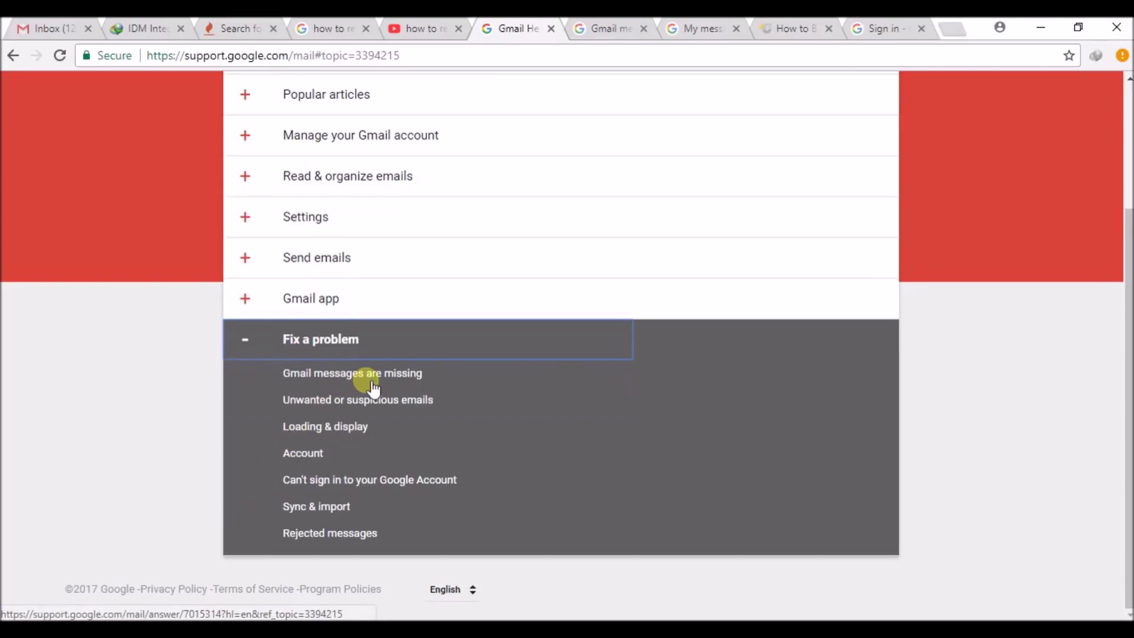
Open Gmail messages are missing, expand Most of my emails are missing, and follow Report the problem.
click(394, 376)
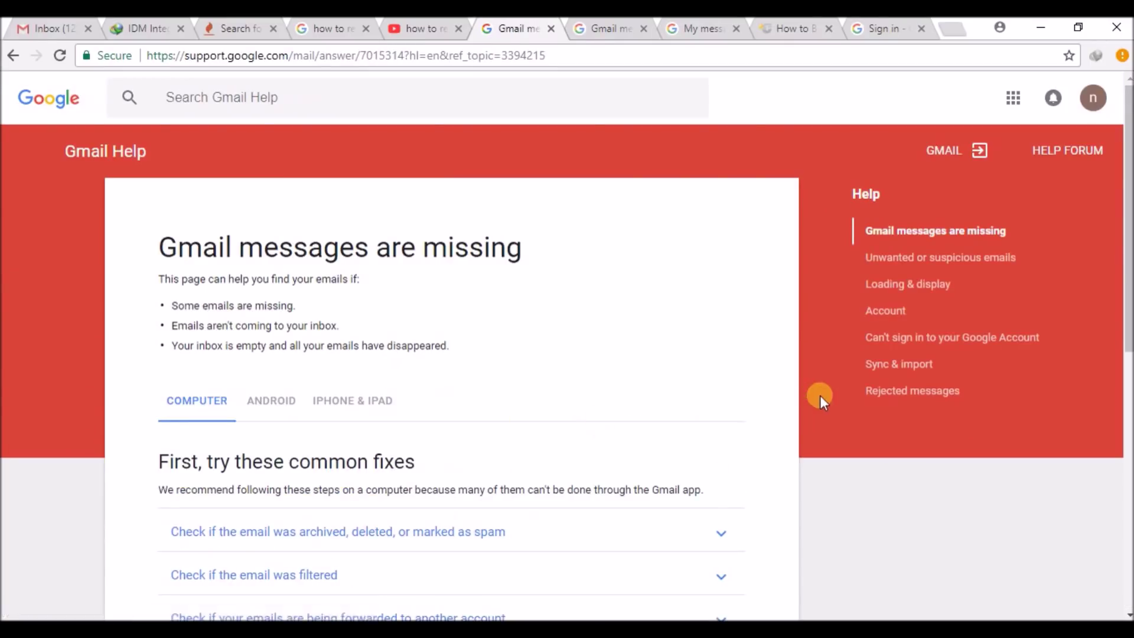
scroll(1068, 261, down, 5)
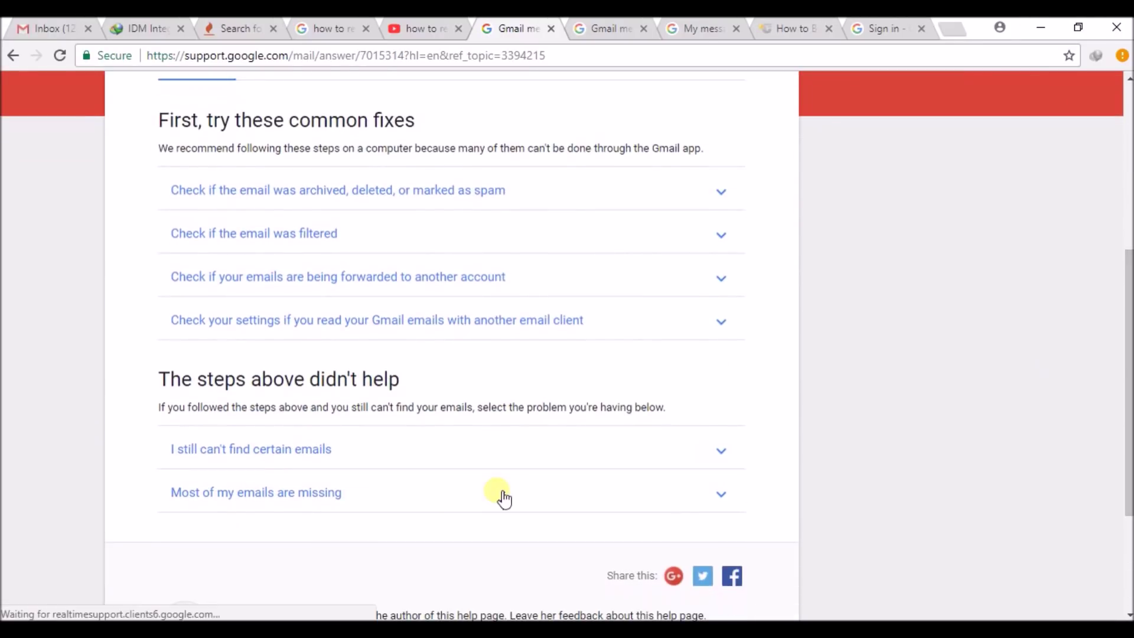
click(384, 494)
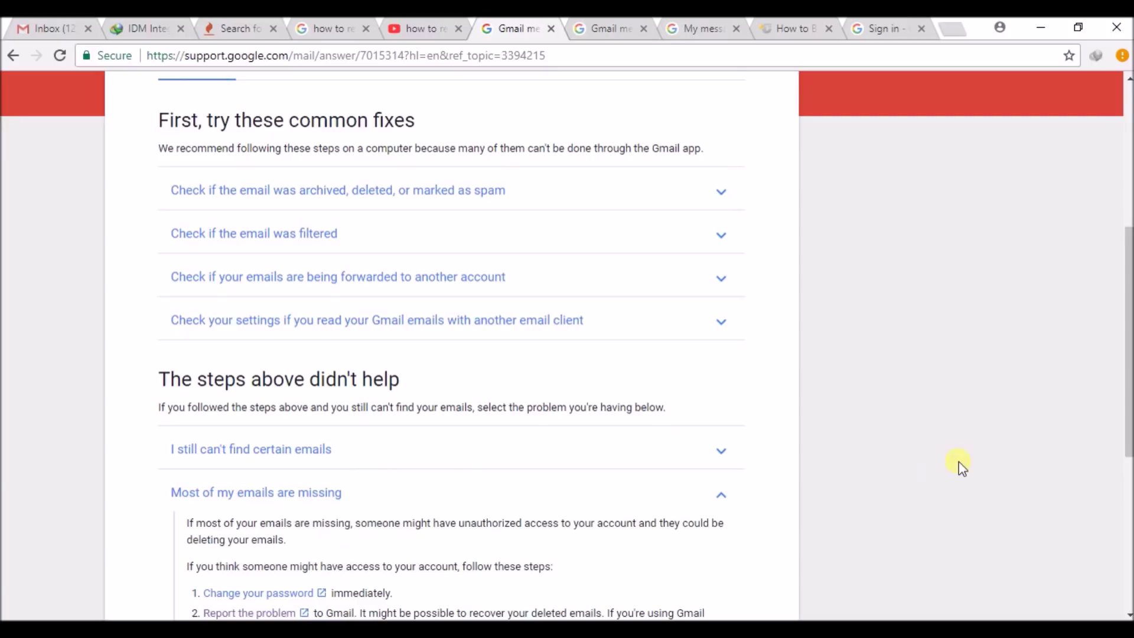
scroll(958, 464, down, 3)
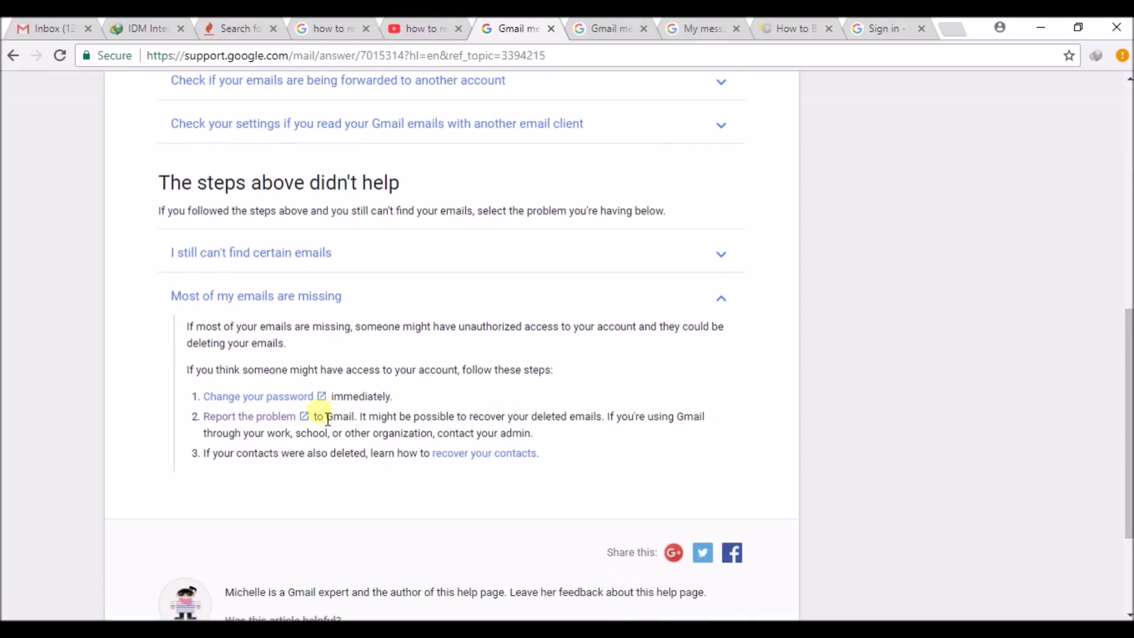
click(278, 431)
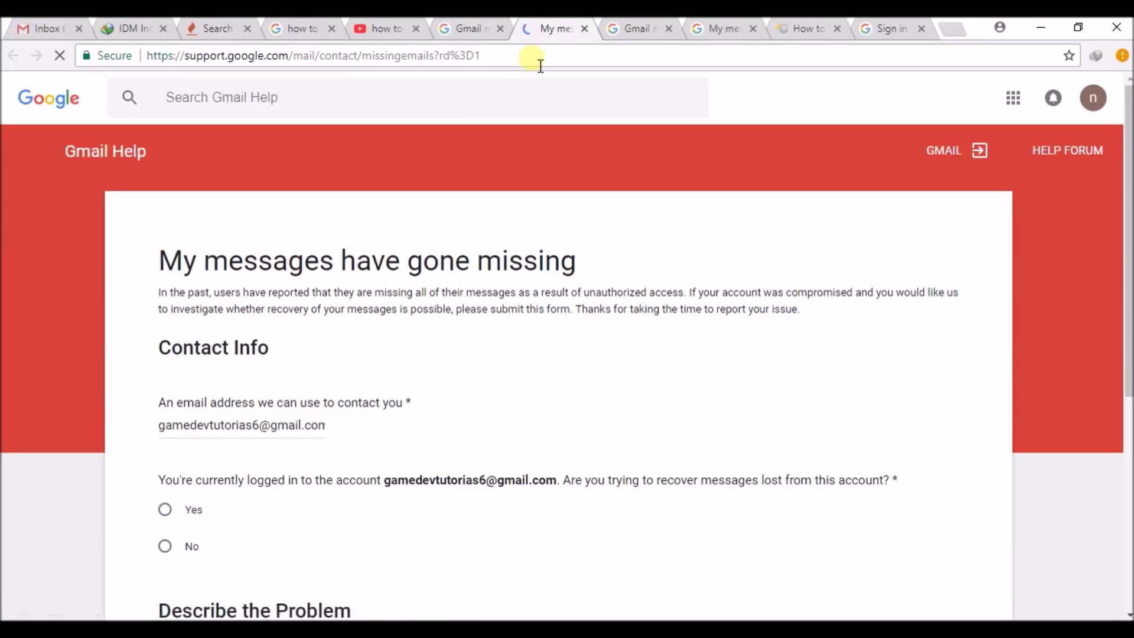
Paste the recovery form's web address below the Help Center link in the notes, then return to the form.
click(530, 59)
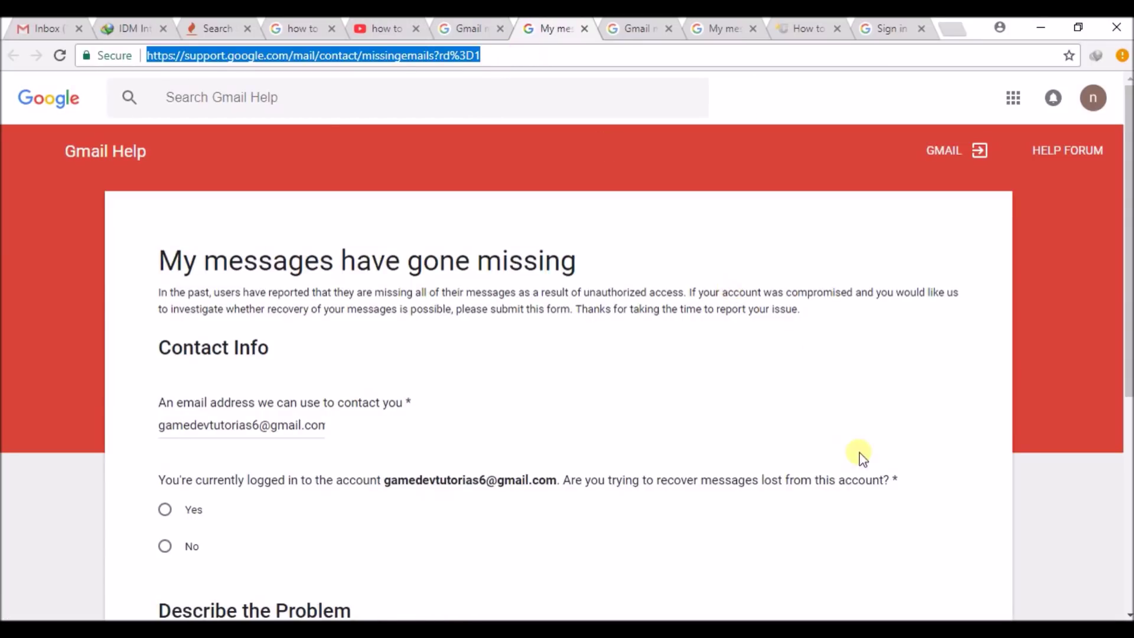
key(alt+Tab)
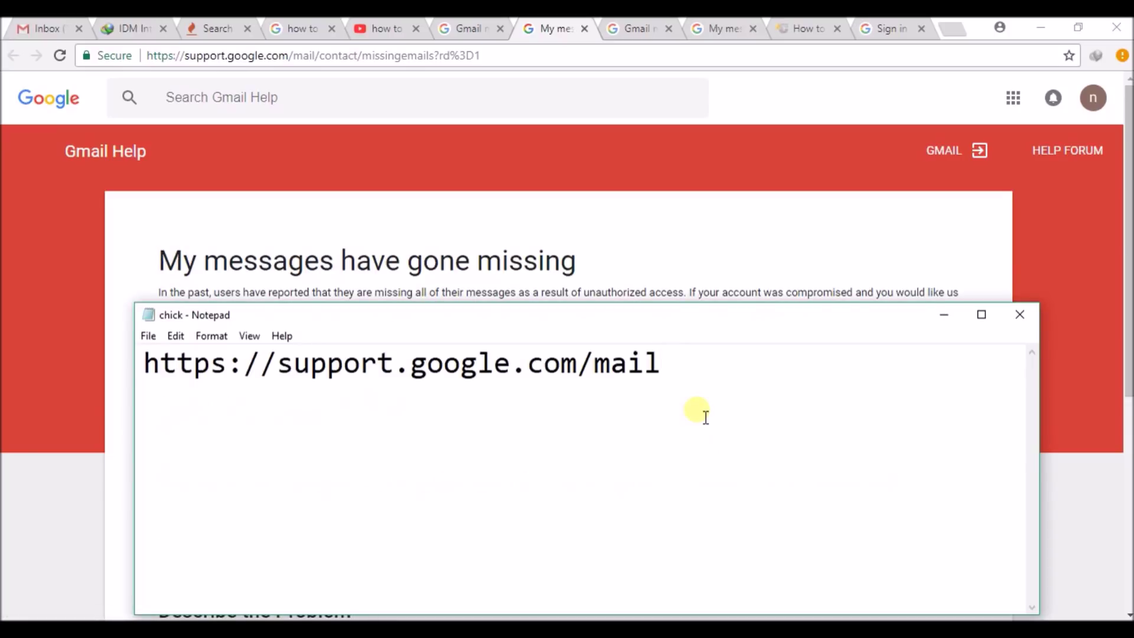
key(ctrl+v)
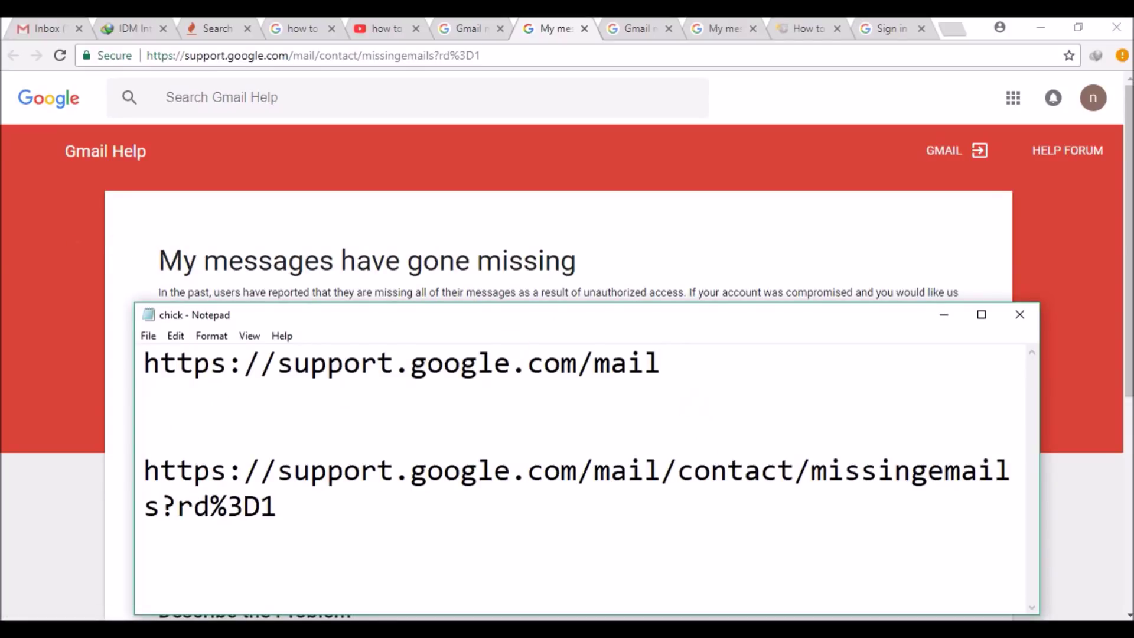
drag(313, 517, 147, 466)
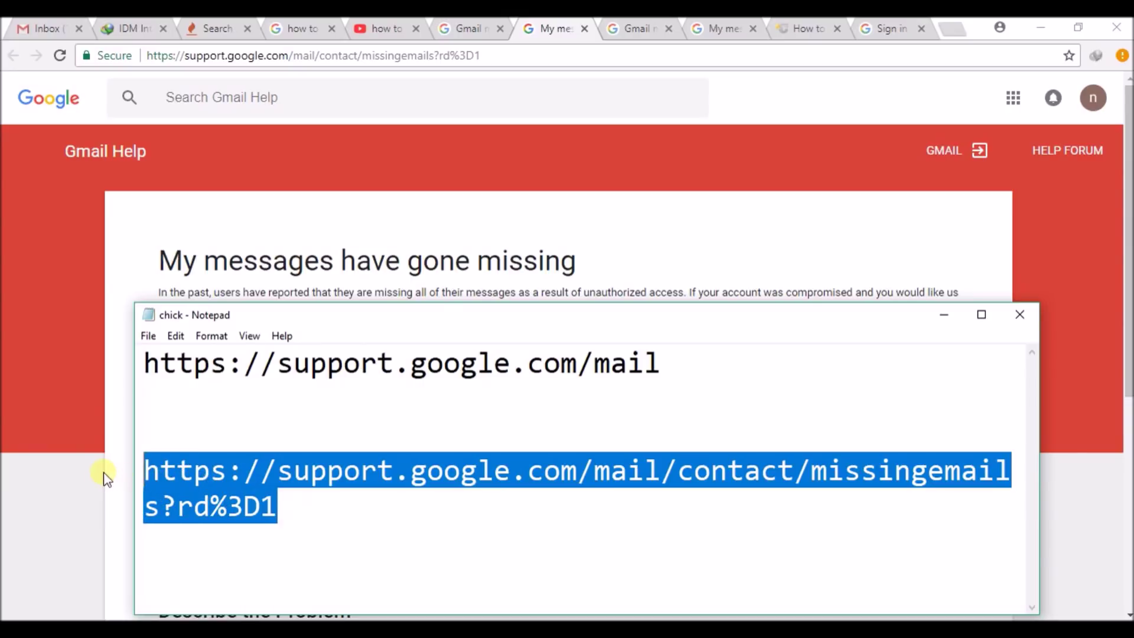
click(5, 334)
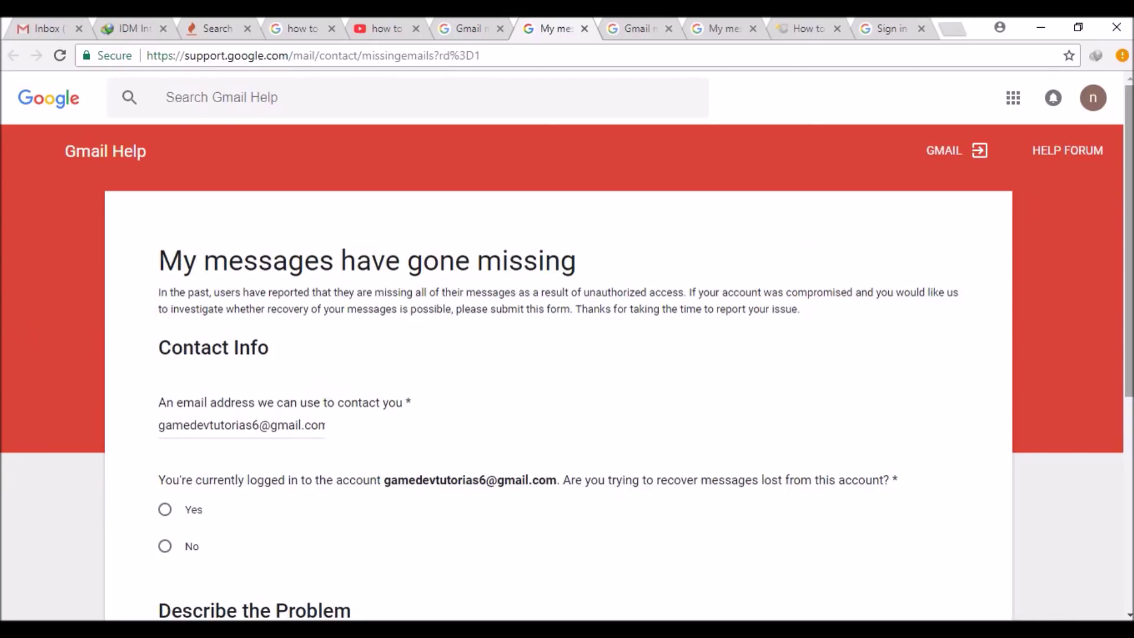
scroll(1128, 248, down, 2)
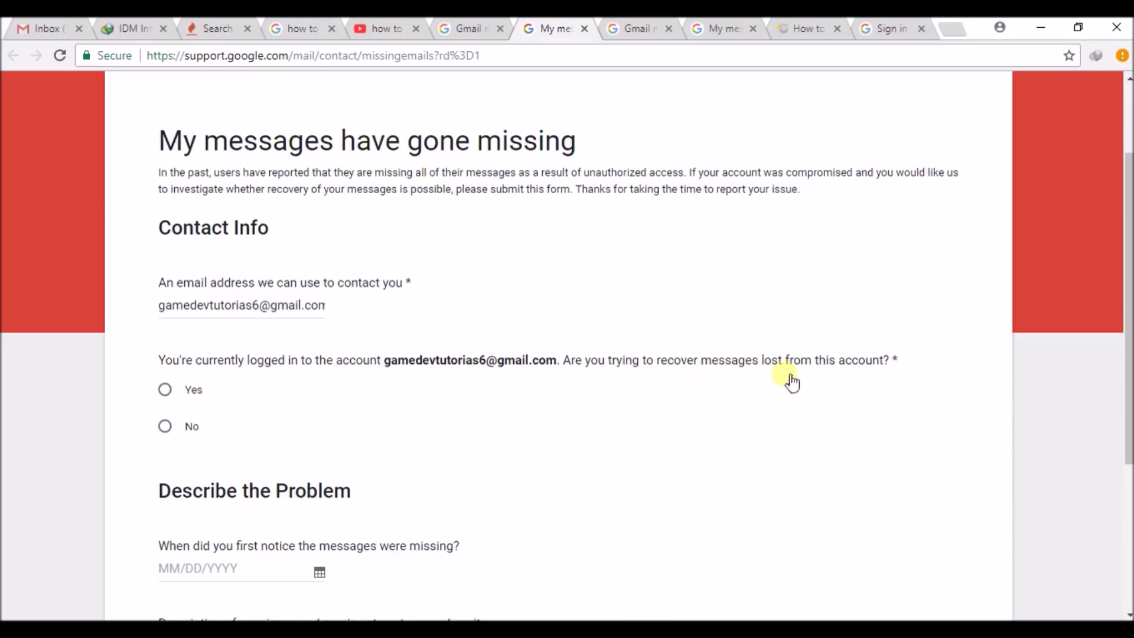
Choose Yes for recovering messages from the signed-in account.
click(165, 392)
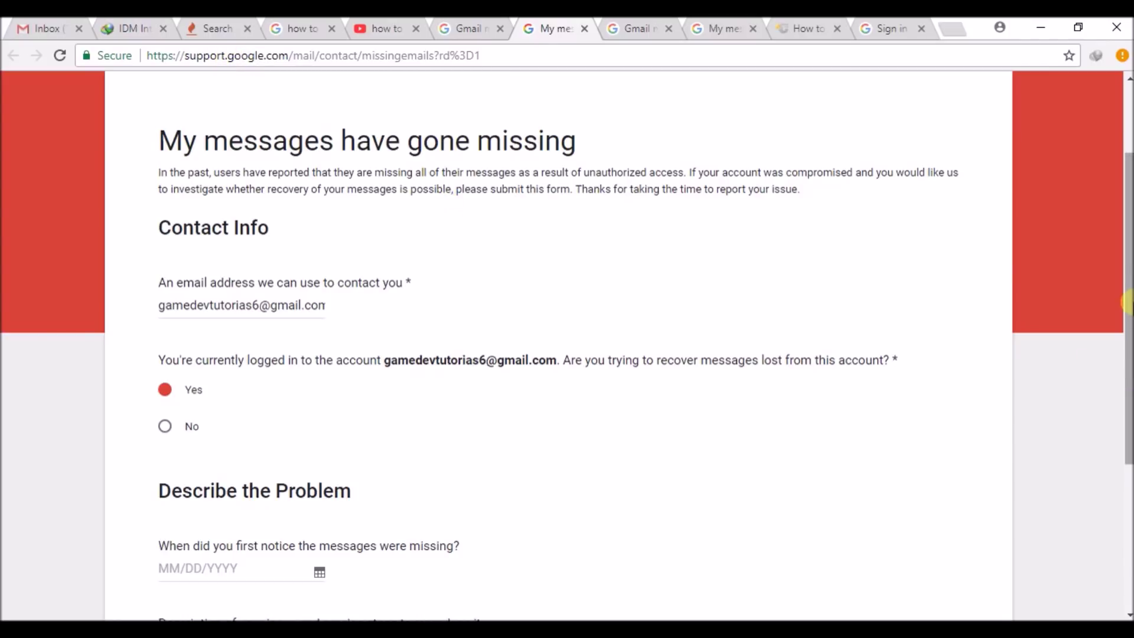
drag(1128, 302, 1128, 426)
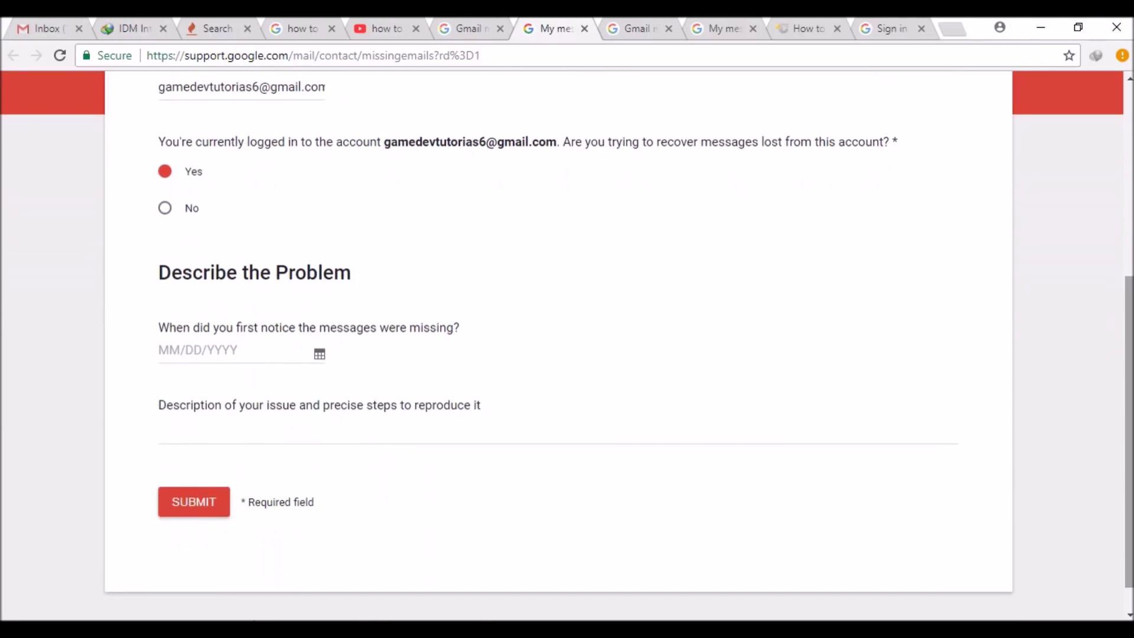
click(319, 358)
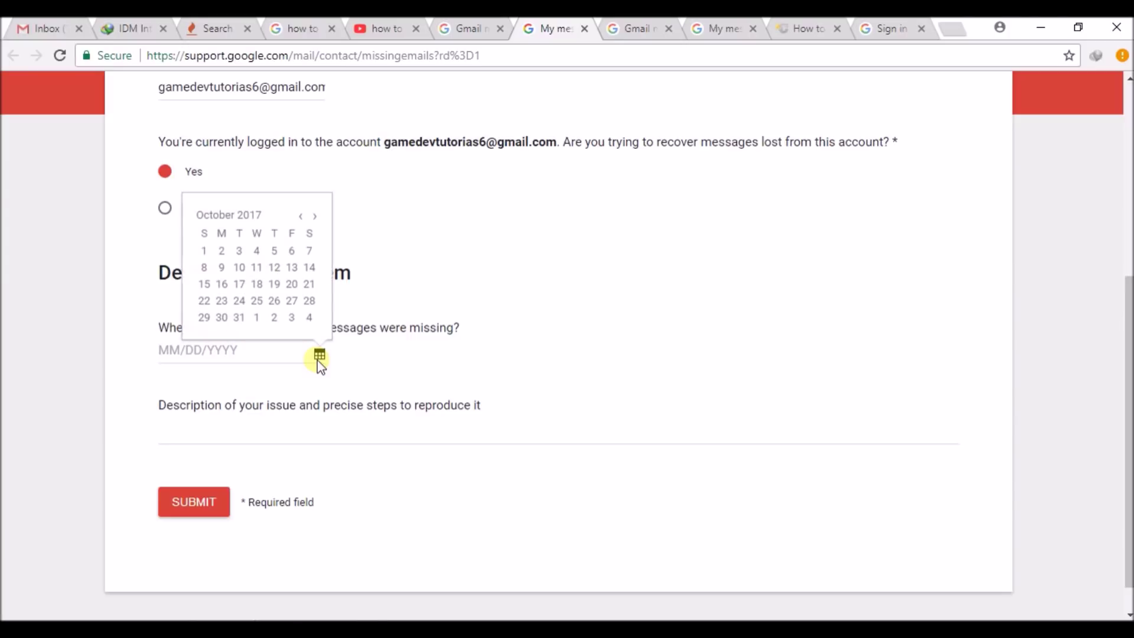
triple_click(319, 217)
click(316, 217)
click(315, 216)
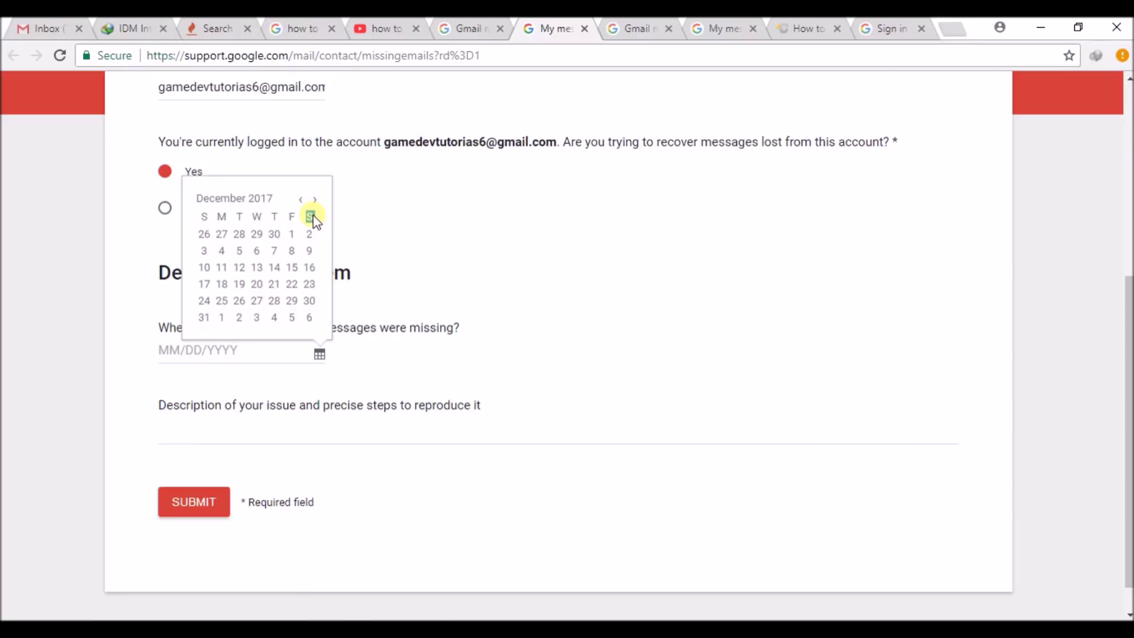
click(314, 200)
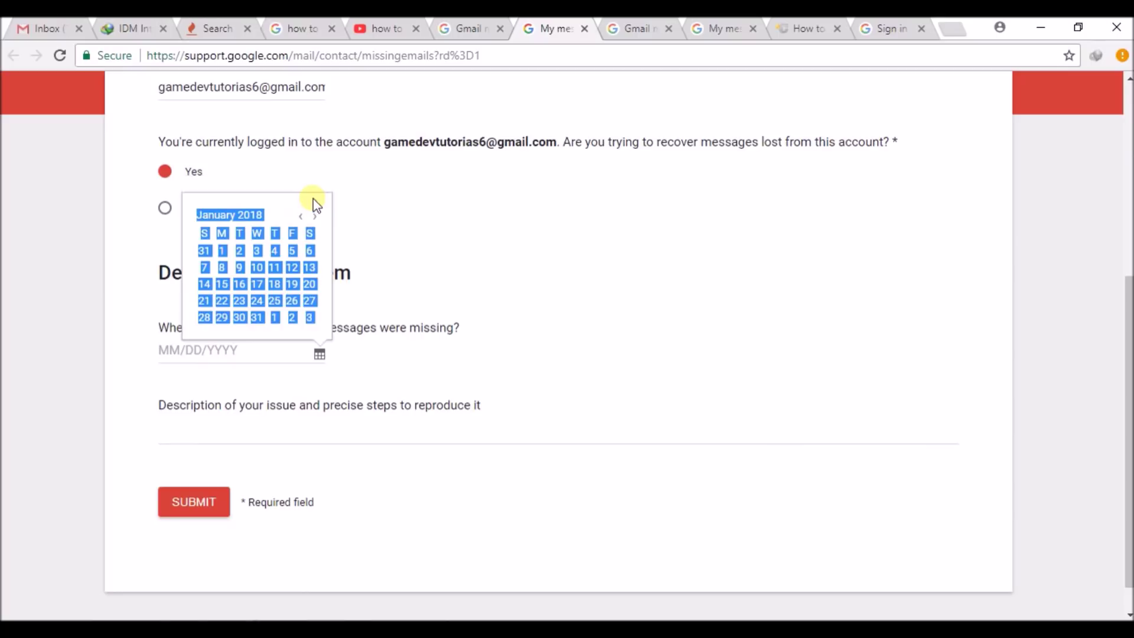
click(302, 218)
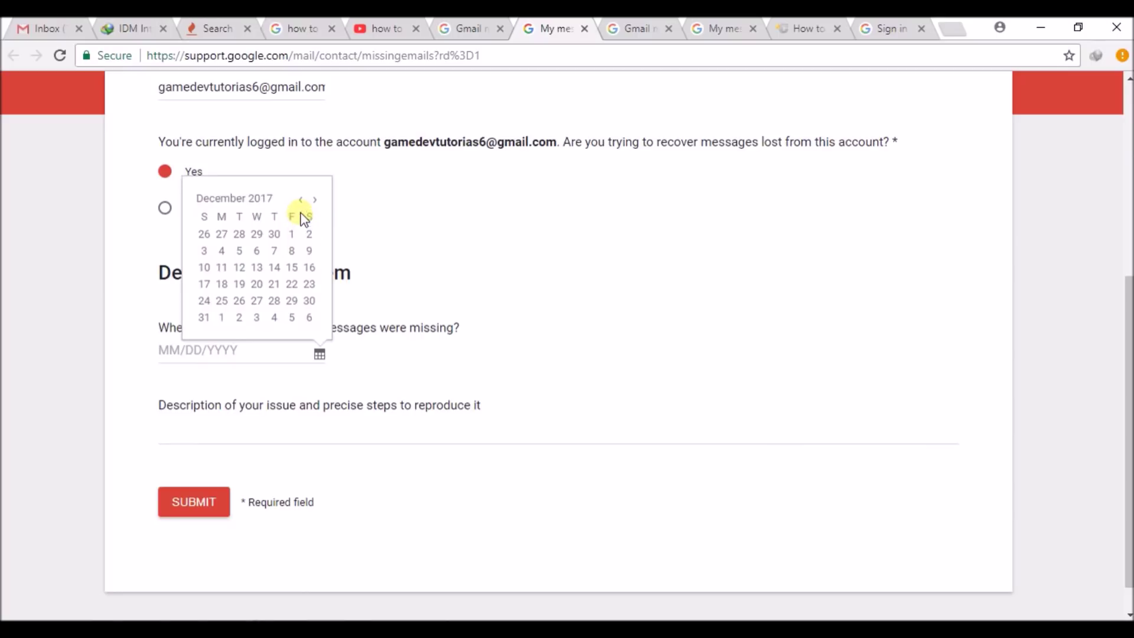
click(302, 201)
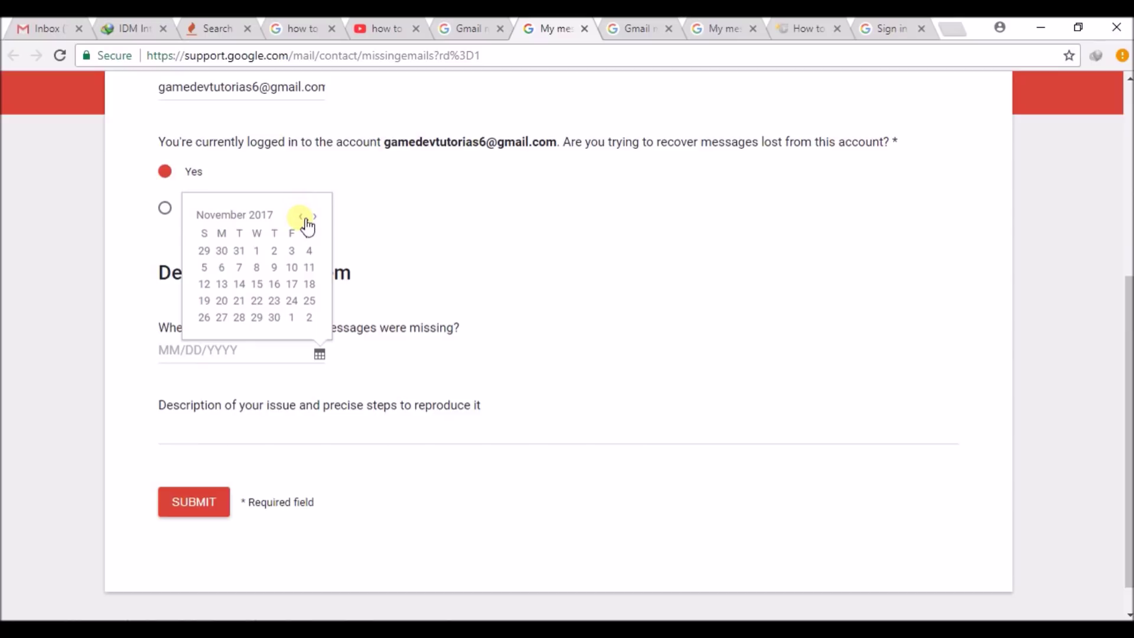
click(302, 217)
click(302, 218)
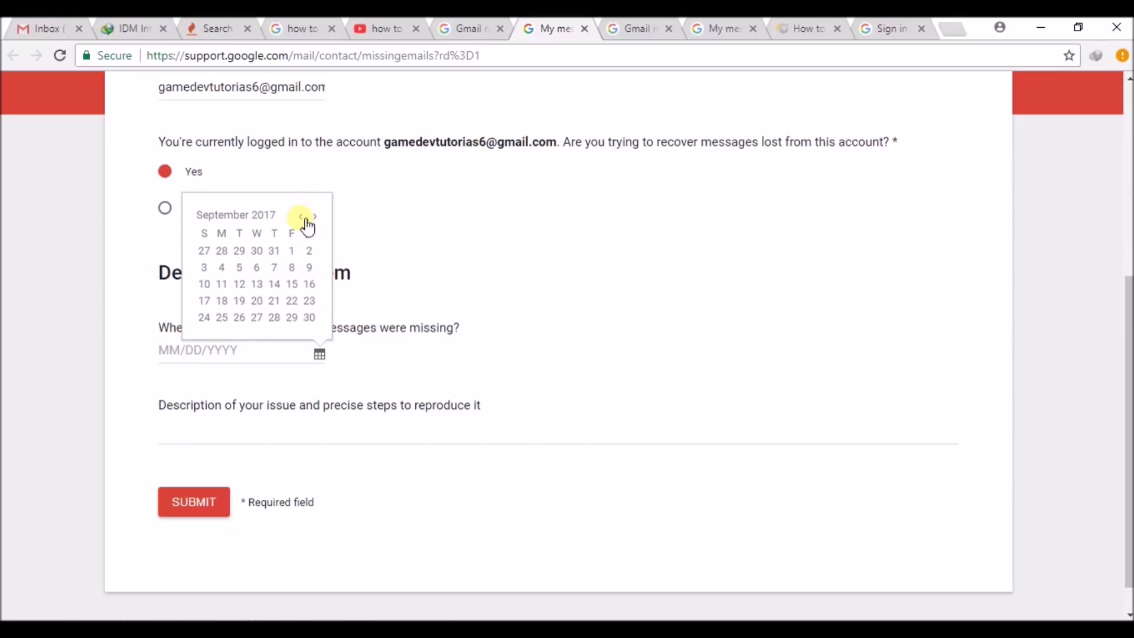
click(302, 217)
click(302, 217)
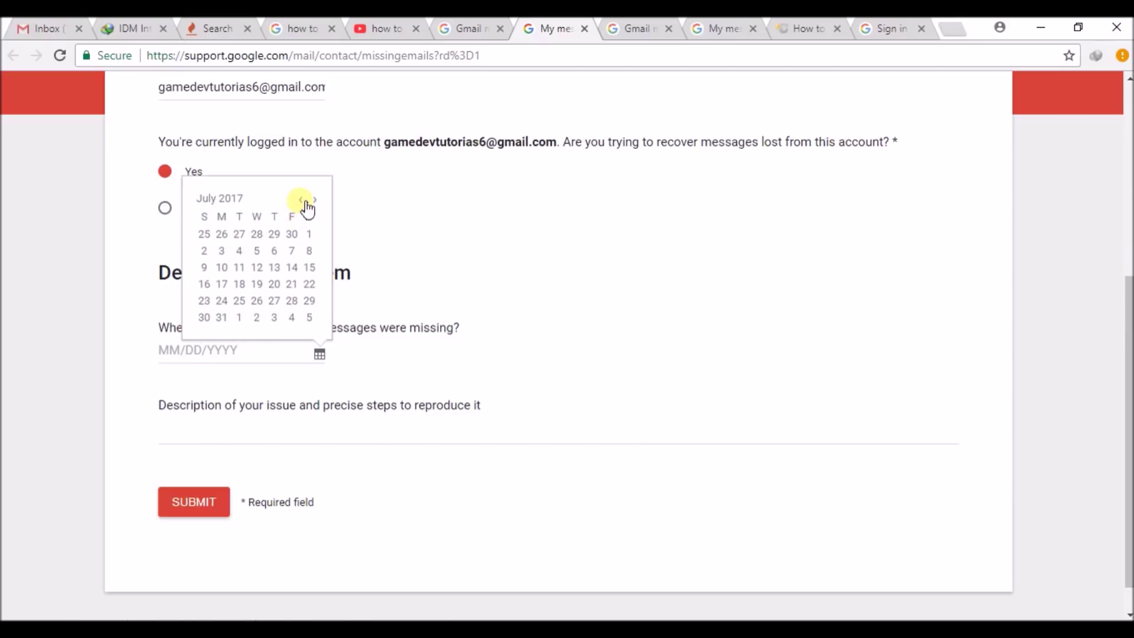
click(302, 201)
click(202, 354)
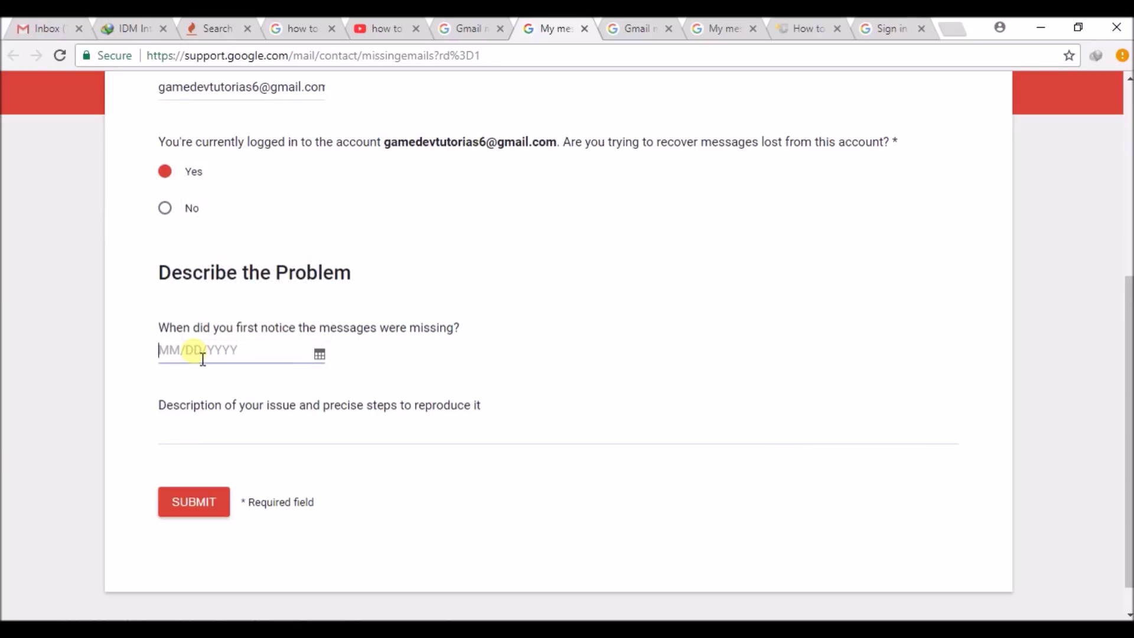
Enter 25/02/2015 as the missing-since date, then move to the Description field.
text(25/02/2015)
click(283, 448)
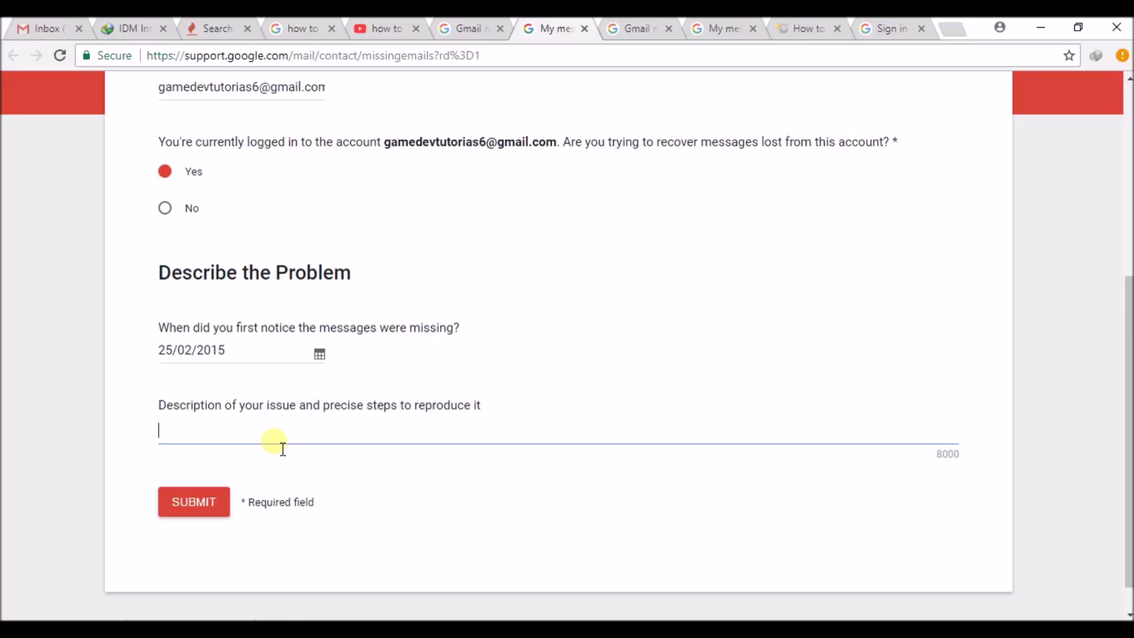
text(accidently)
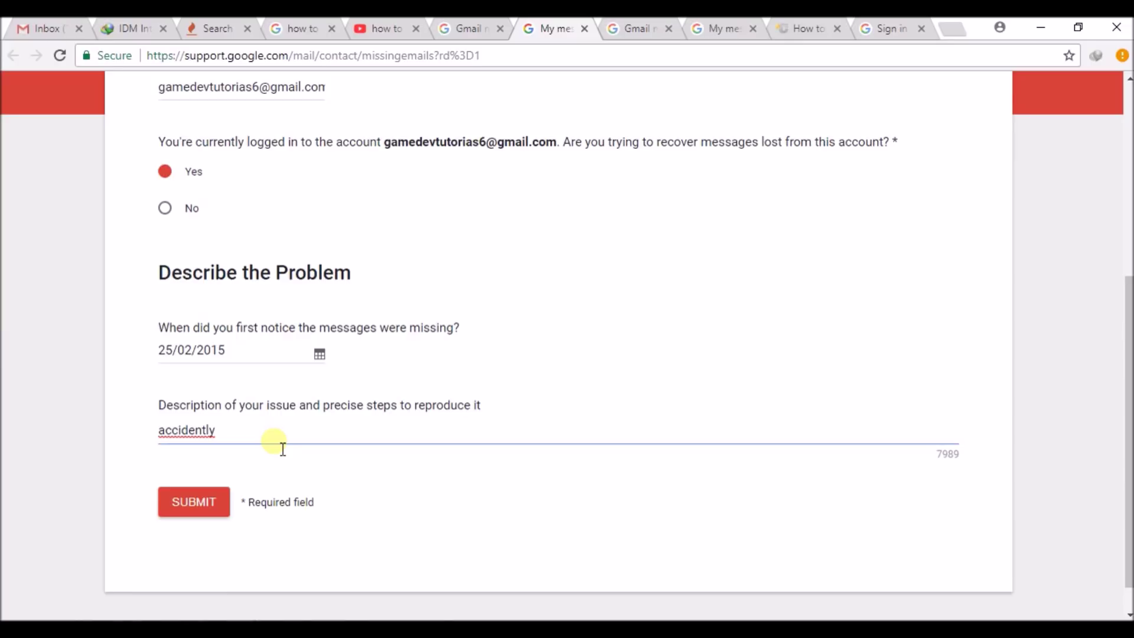
key(BackSpace)
key(BackSpace)
key(BackSpace)
key(BackSpace)
key(BackSpace)
key(BackSpace)
key(BackSpace)
key(BackSpace)
key(BackSpace)
key(BackSpace)
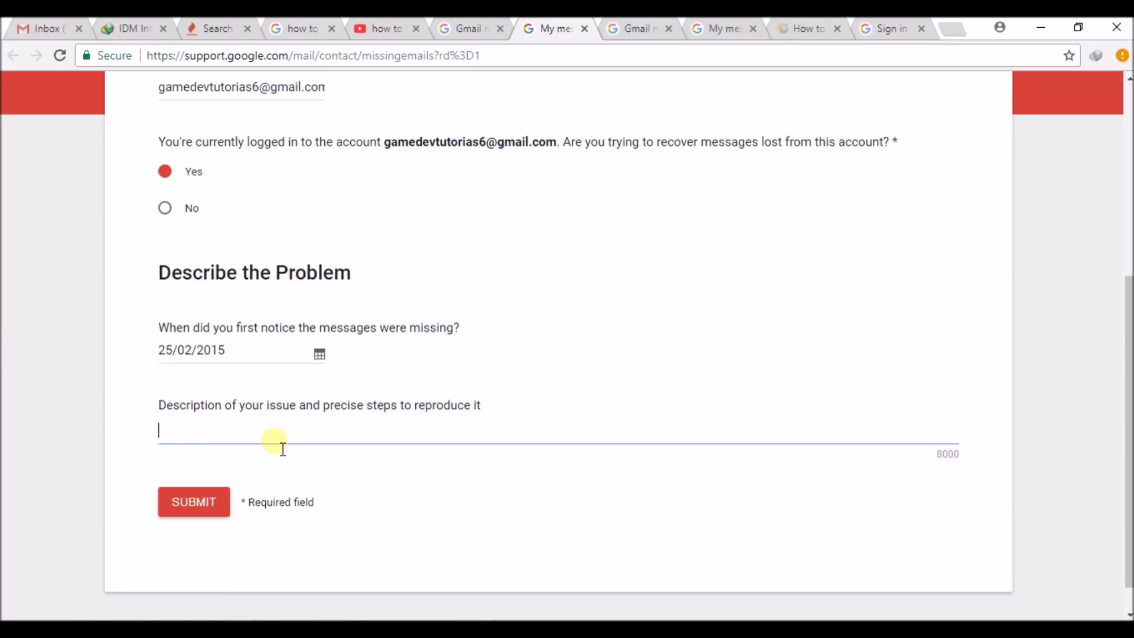